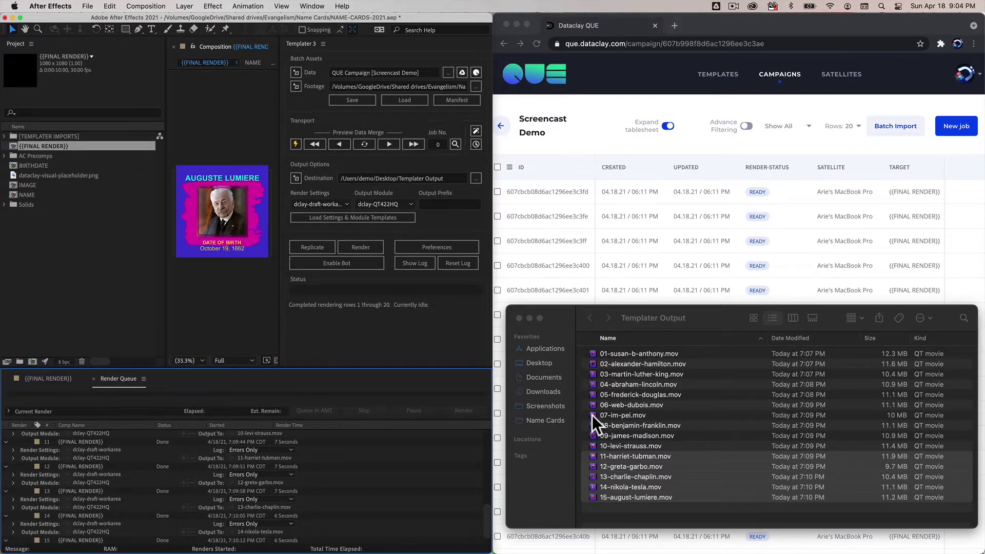
Bring the Screencast Demo campaign's job list, with every job marked Ready, to the front in QUE
{"action": "left_click", "coordinate": [702, 151]}
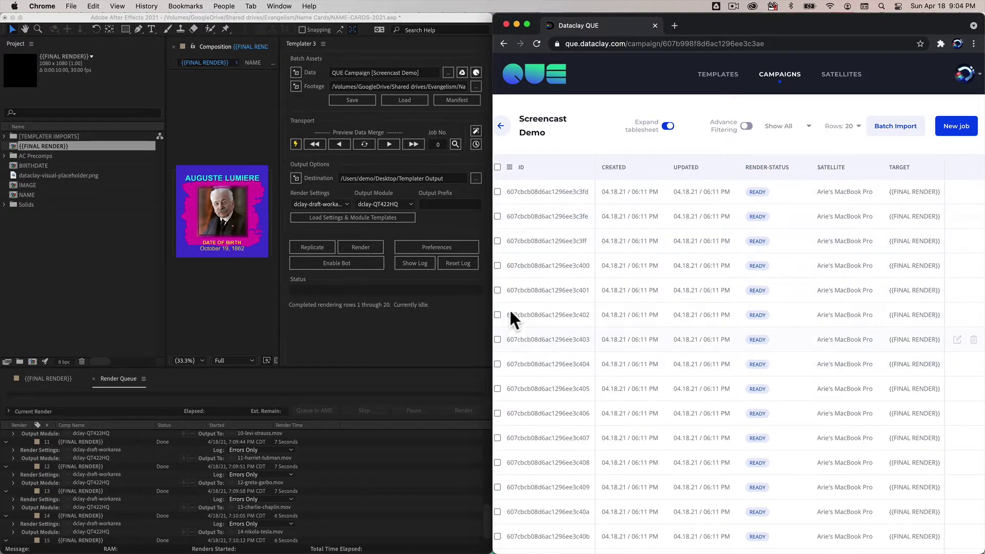
Bulk-set the render status of all 16 Screencast Demo jobs to Done, then clear the selection
{"action": "left_click", "coordinate": [497, 167]}
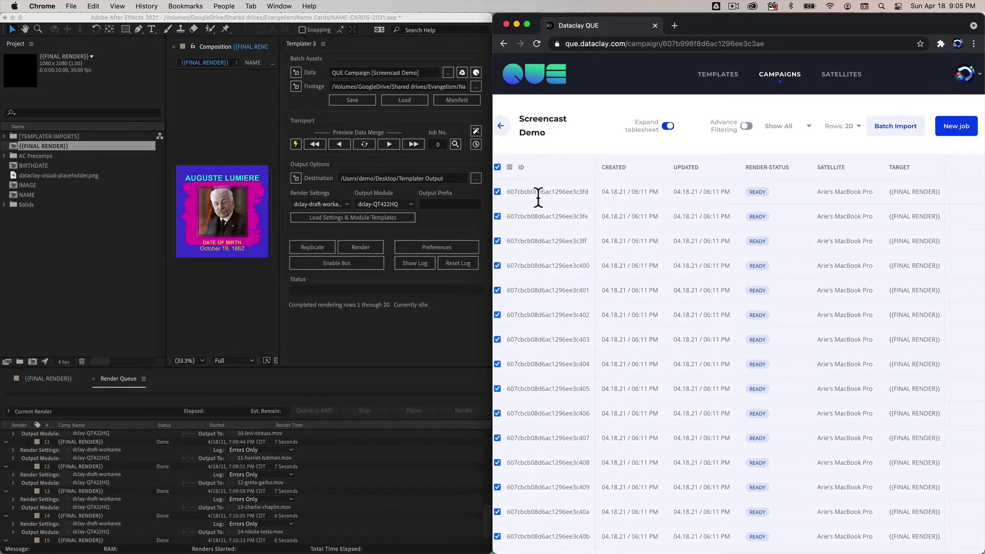
{"action": "scroll", "coordinate": [559, 326], "scroll_direction": "down", "scroll_amount": 5}
{"action": "scroll", "coordinate": [560, 326], "scroll_direction": "up", "scroll_amount": 5}
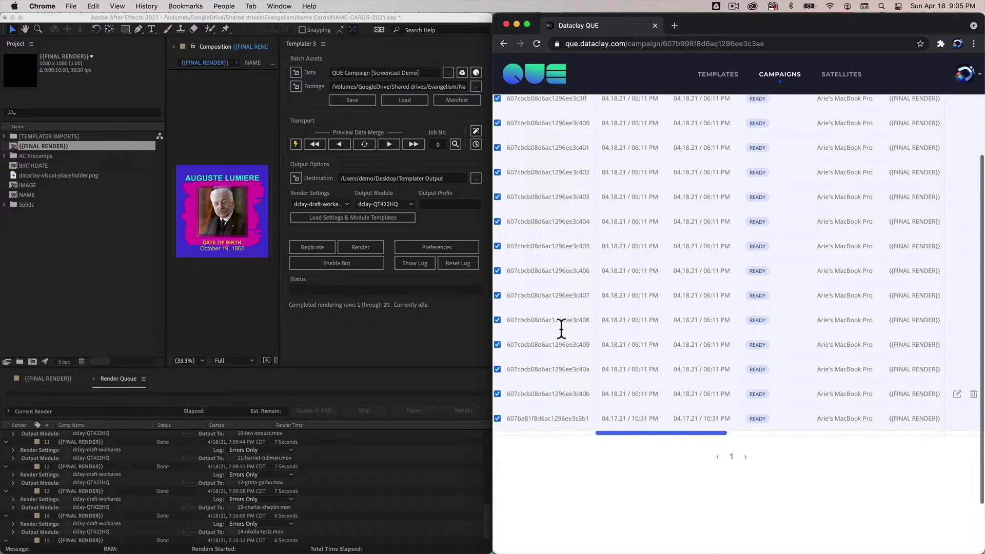
{"action": "left_click", "coordinate": [510, 168]}
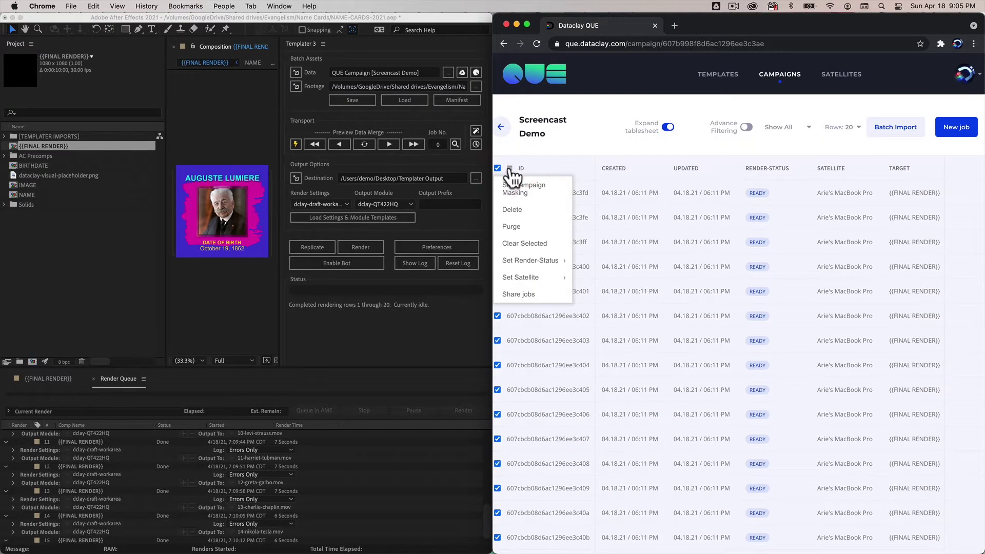
{"action": "mouse_move", "coordinate": [528, 262]}
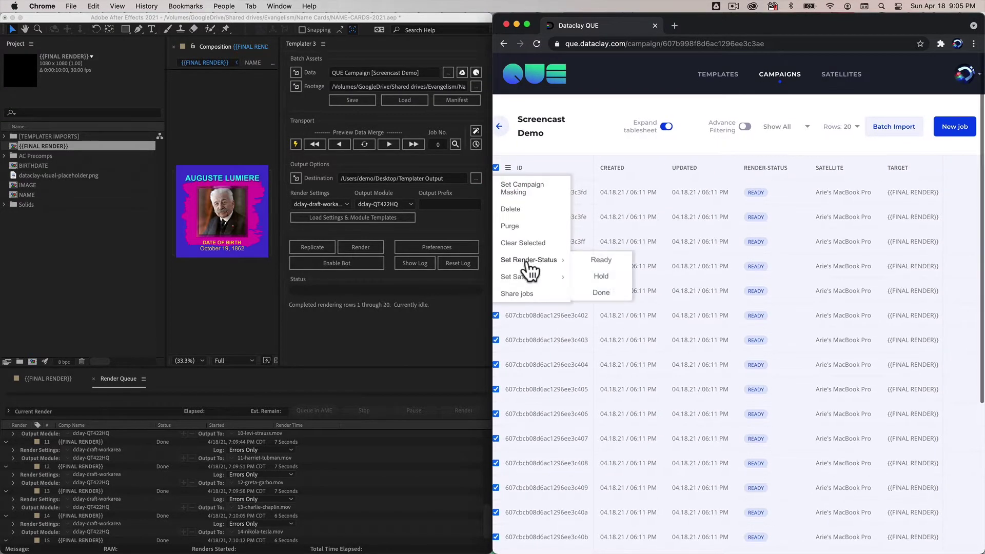
{"action": "left_click", "coordinate": [602, 293]}
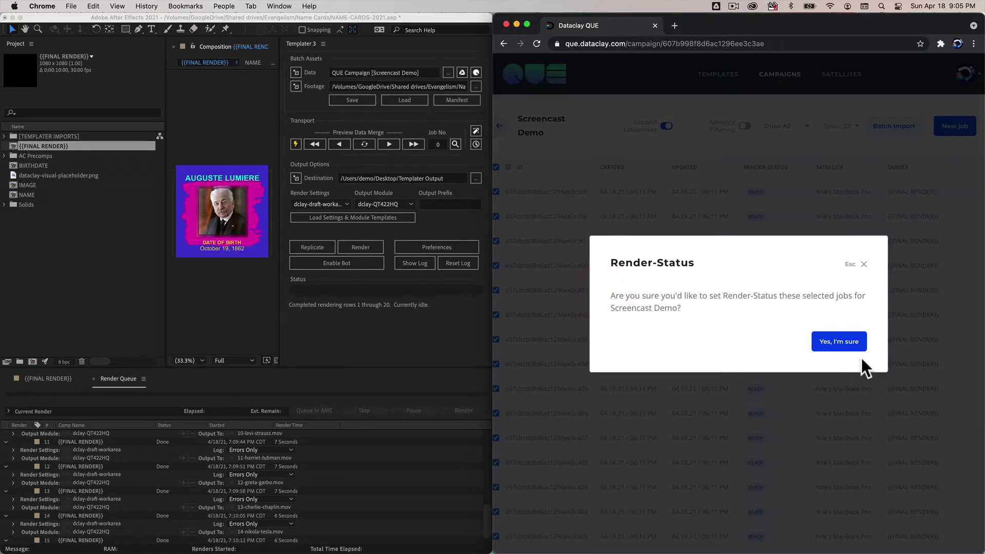
{"action": "left_click", "coordinate": [828, 345]}
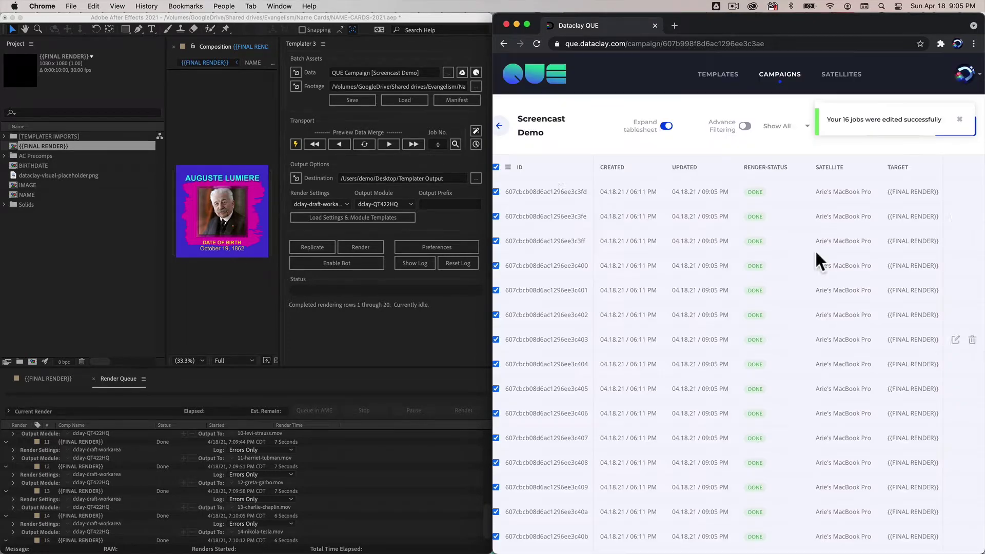
{"action": "left_click", "coordinate": [497, 167]}
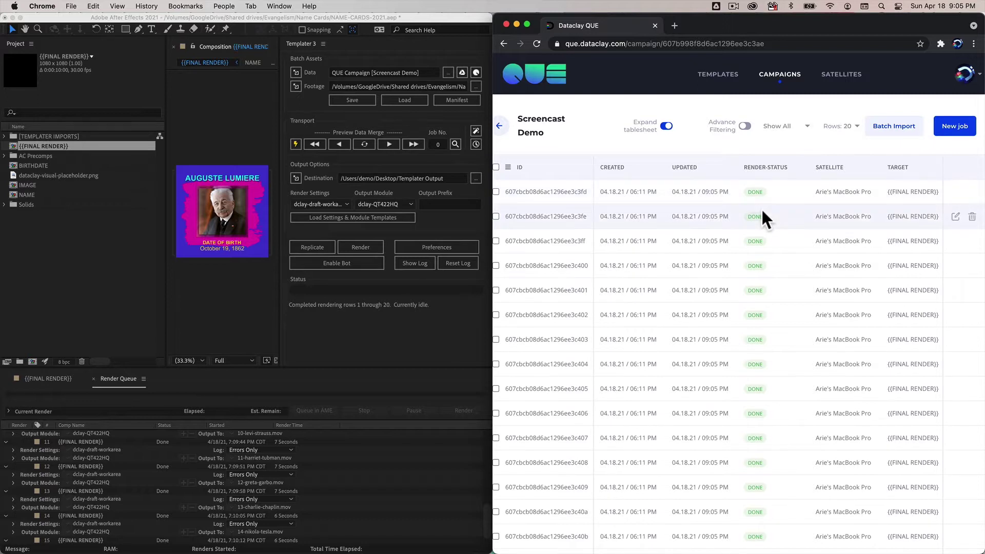
Reset the jobs in rows 2, 4, 5 and 7 to Ready through the bulk Set Render-Status menu
{"action": "left_click", "coordinate": [495, 216]}
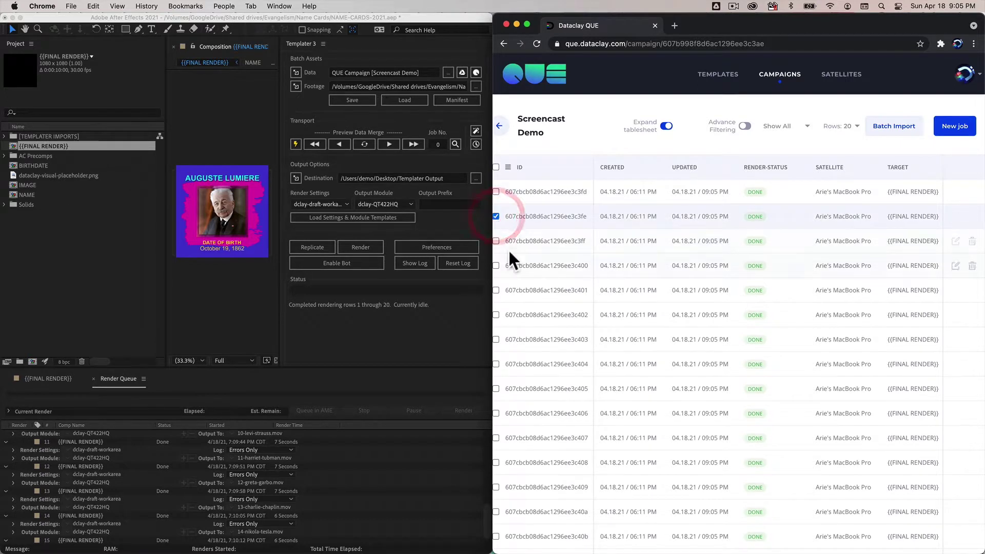
{"action": "left_click", "coordinate": [495, 265]}
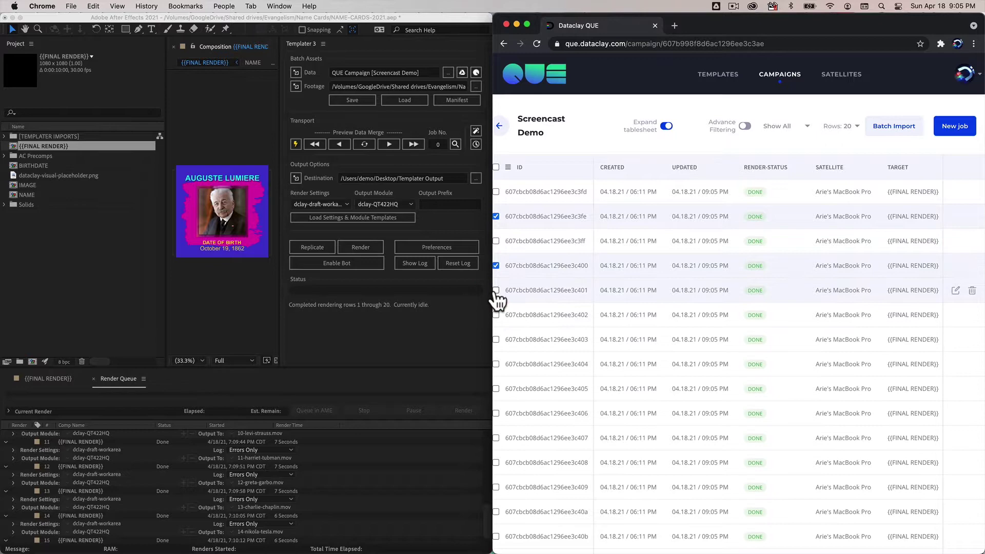
{"action": "left_click", "coordinate": [496, 339]}
{"action": "left_click", "coordinate": [508, 167]}
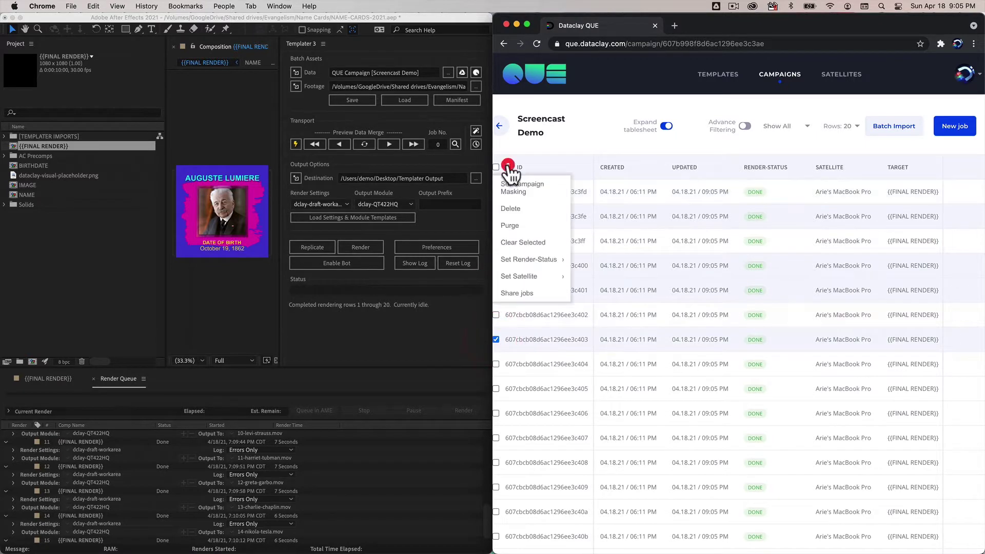
{"action": "mouse_move", "coordinate": [521, 261]}
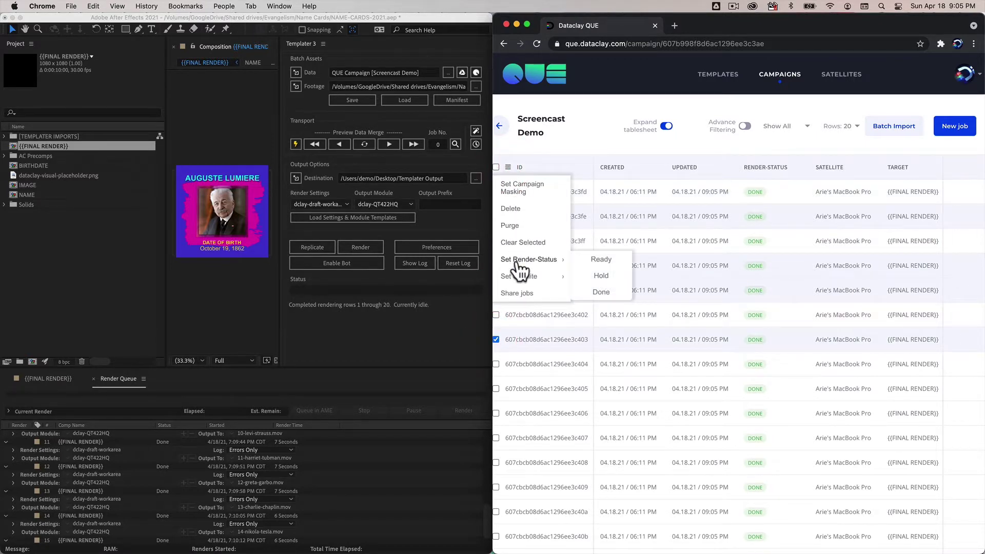
{"action": "left_click", "coordinate": [595, 260]}
{"action": "left_click", "coordinate": [853, 340]}
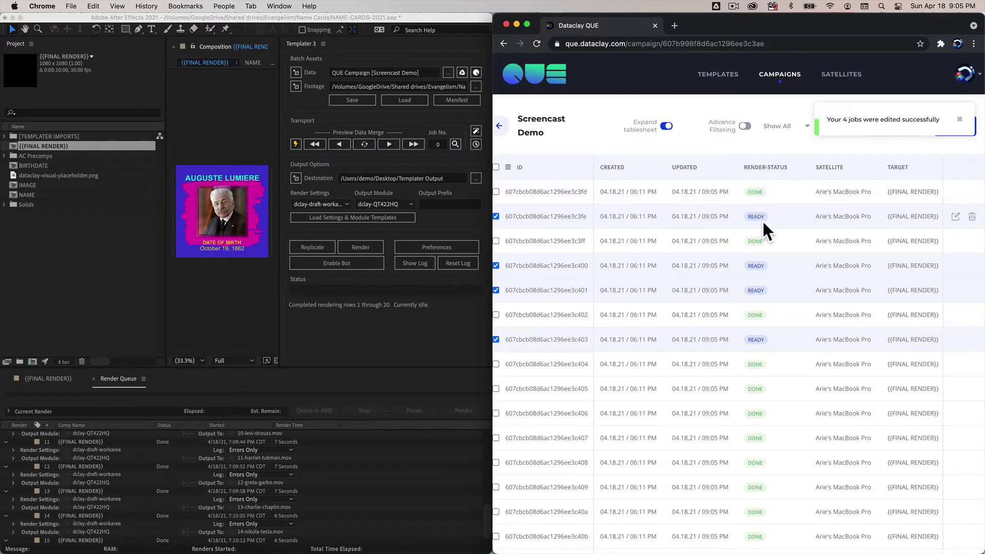
Delete all 15 movies from the Templater Output folder and enable the Templater bot
{"action": "key", "text": "super+Tab"}
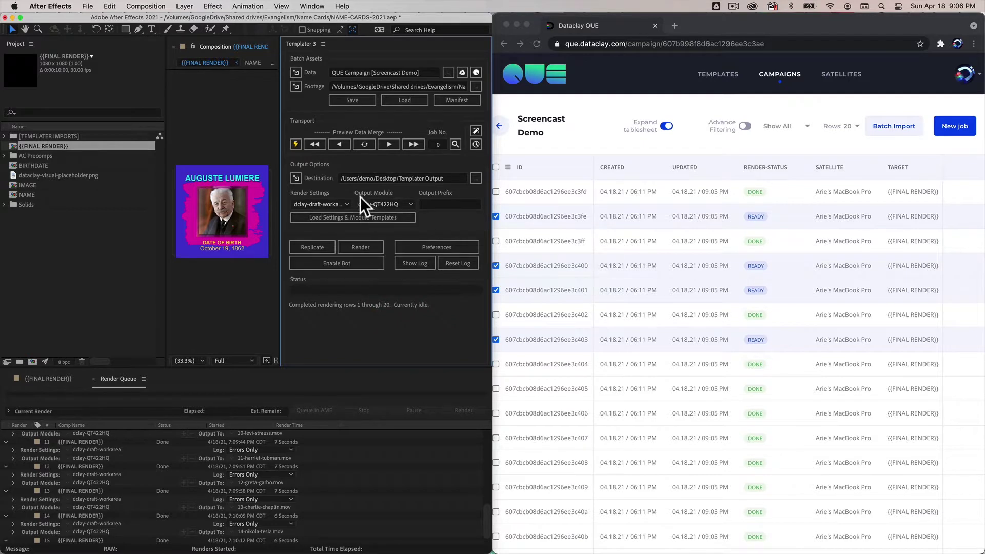
{"action": "left_click", "coordinate": [296, 178]}
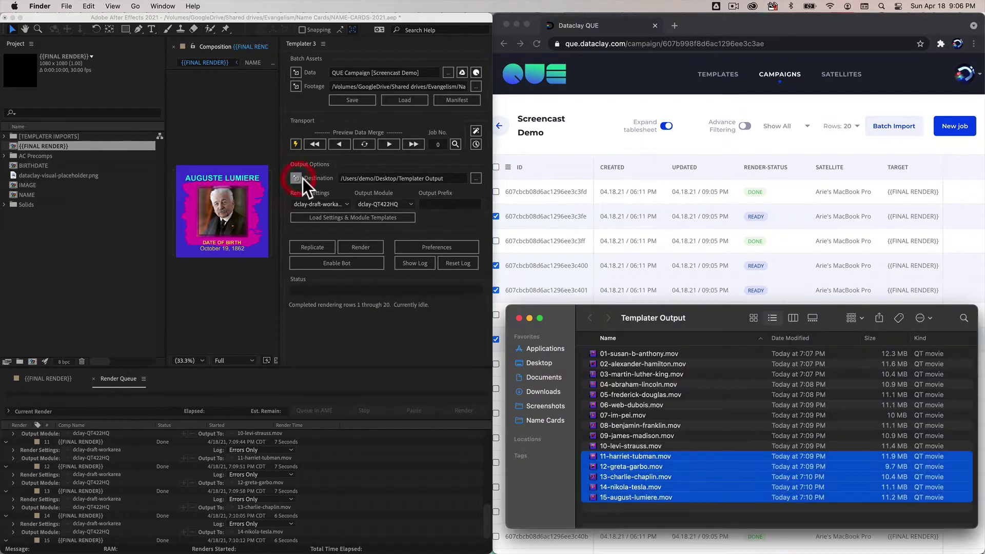
{"action": "left_click", "coordinate": [726, 309]}
{"action": "left_click", "coordinate": [688, 509]}
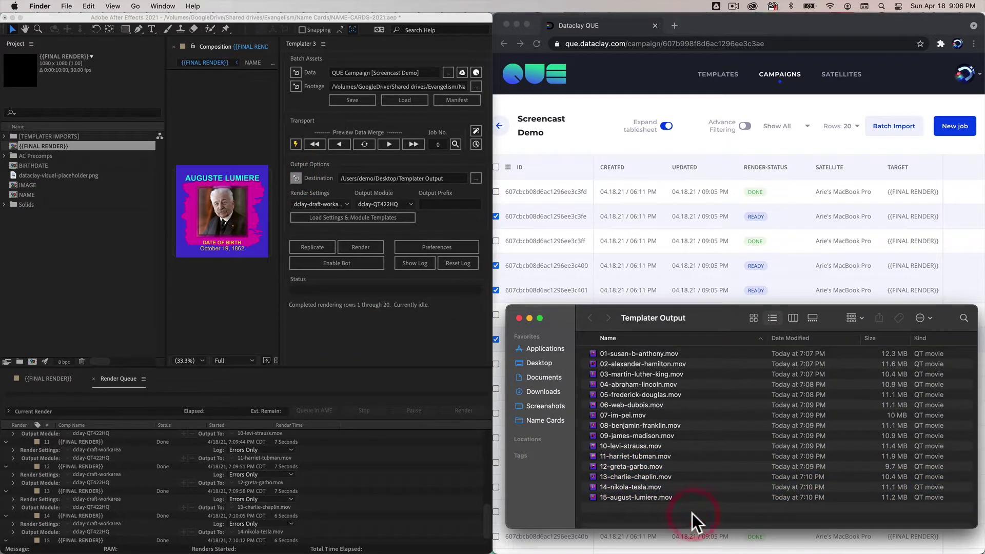
{"action": "key", "text": "super+a"}
{"action": "key", "text": "super+BackSpace"}
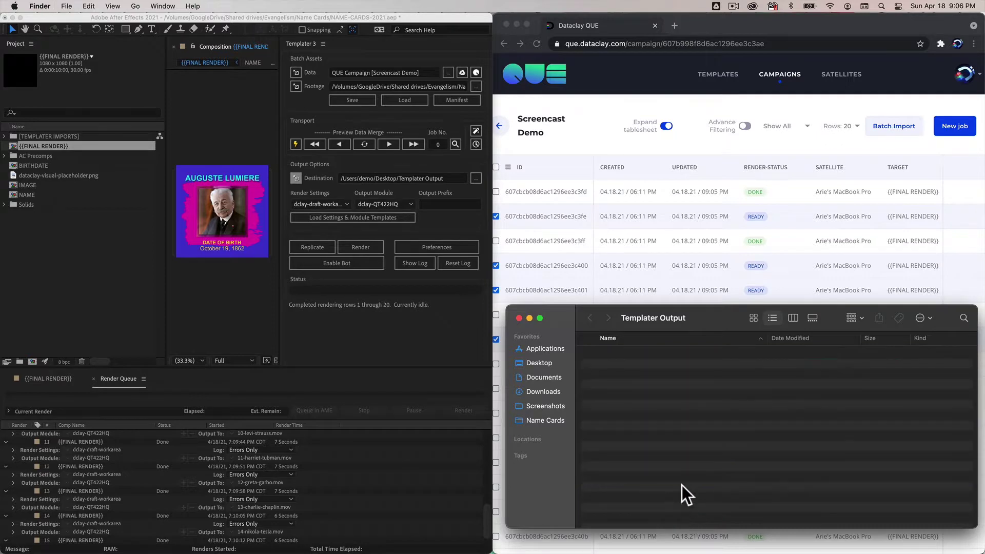
{"action": "left_click", "coordinate": [346, 258]}
{"action": "left_click", "coordinate": [339, 262]}
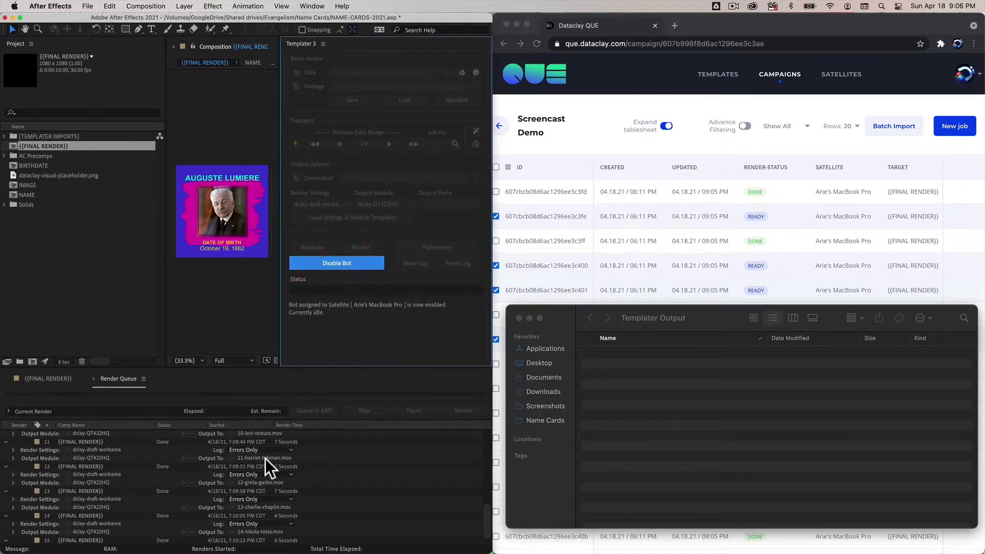
Let the bot render the four Ready jobs into four .mov files in Templater Output
{"action": "left_click_drag", "start_coordinate": [711, 320], "coordinate": [711, 369]}
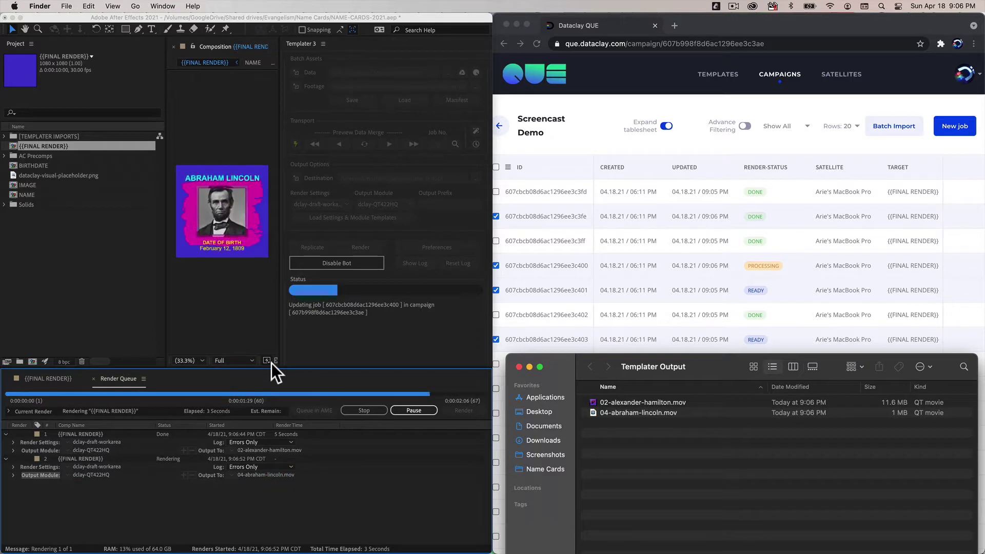
{"action": "scroll", "coordinate": [922, 216], "scroll_direction": "right", "scroll_amount": 3}
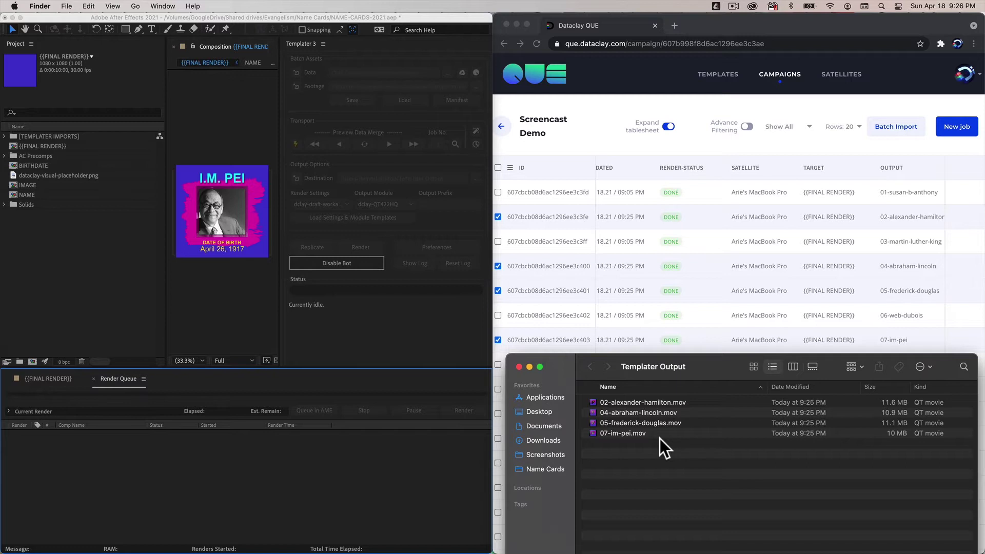
Disable the Mac's Templater bot in the Templater 3 panel
{"action": "left_click", "coordinate": [341, 263]}
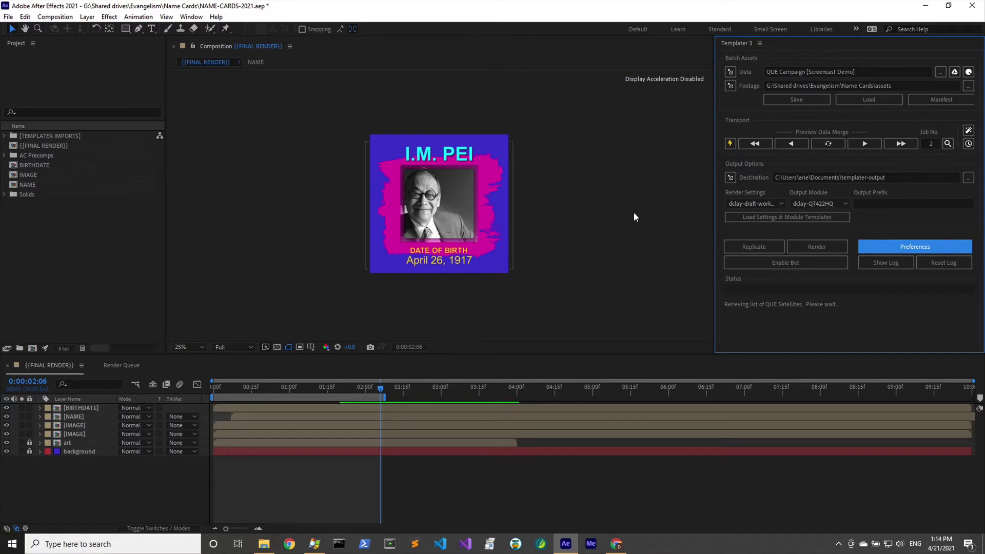
Register this Windows machine as QUE satellite OHOLIAB-WIN10 using the Organization Key in QUE Configuration
{"action": "left_click", "coordinate": [898, 246]}
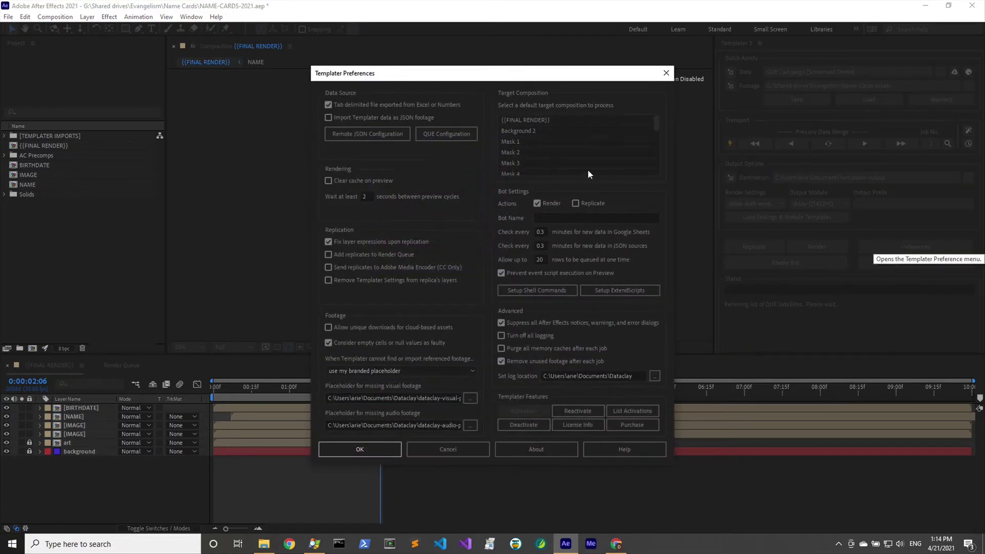
{"action": "left_click", "coordinate": [438, 134]}
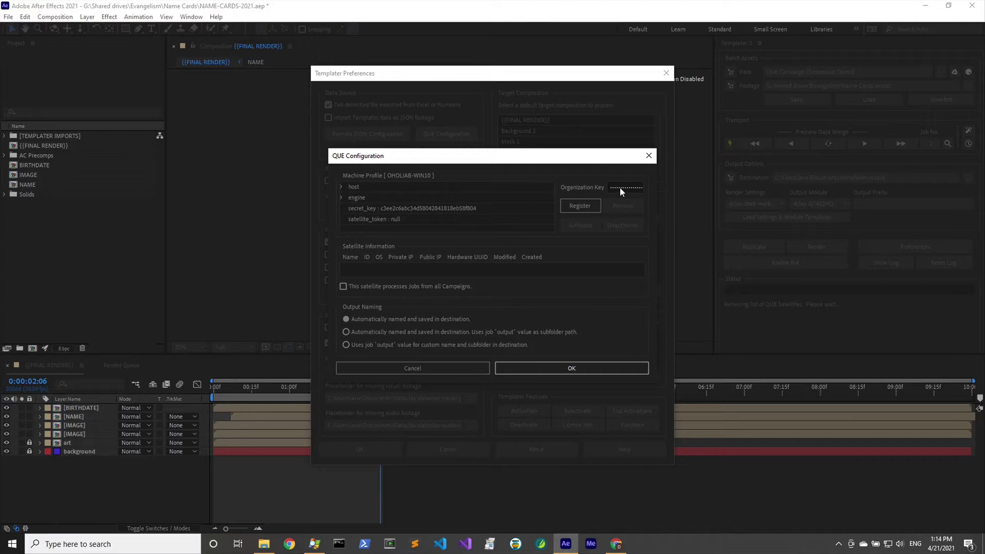
{"action": "left_click", "coordinate": [580, 205]}
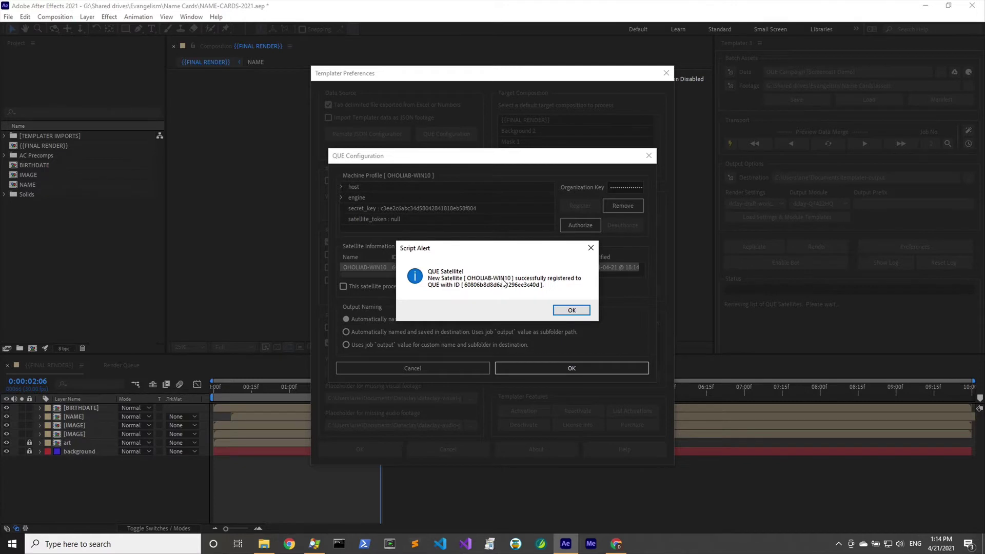
{"action": "left_click", "coordinate": [576, 312]}
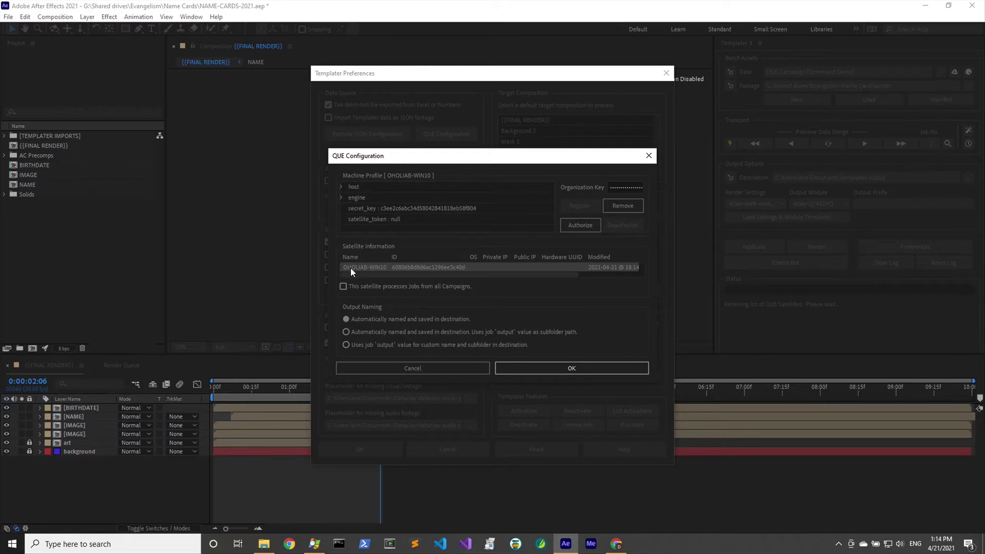
{"action": "left_click_drag", "start_coordinate": [379, 274], "coordinate": [349, 268]}
View QUE's Satellites list and inspect the details of the Inactive OHOLIAB-WIN10 satellite
{"action": "left_click", "coordinate": [623, 545]}
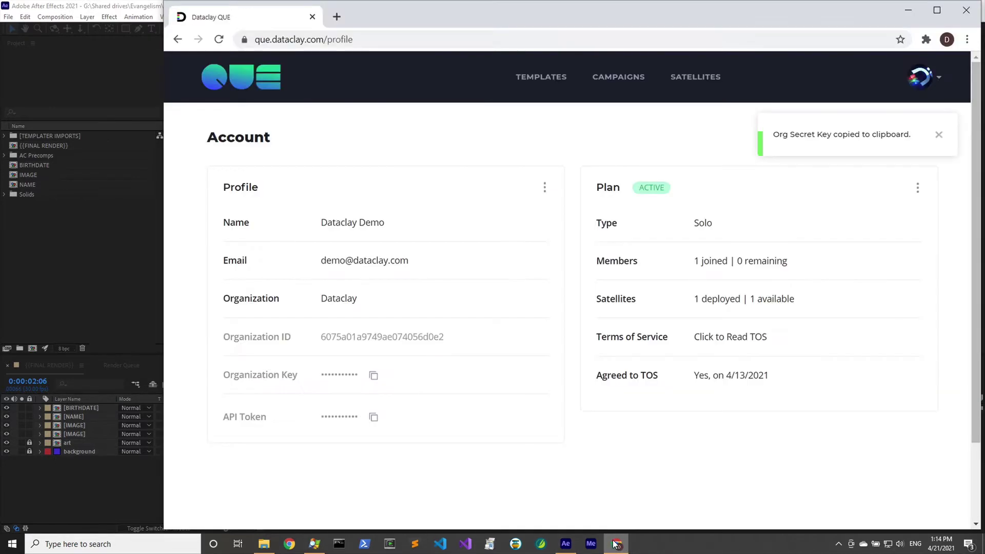
{"action": "scroll", "coordinate": [584, 128], "scroll_direction": "down", "scroll_amount": 1}
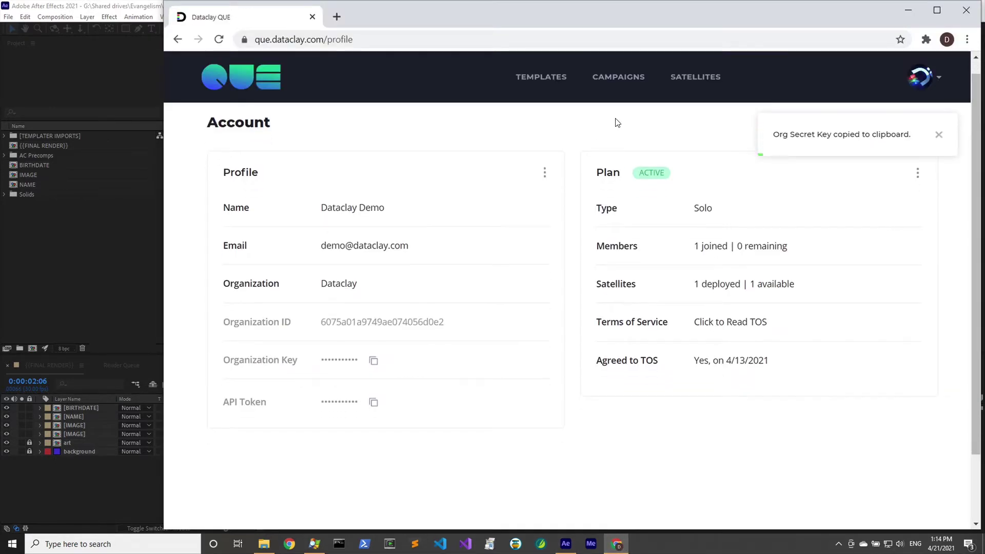
{"action": "left_click", "coordinate": [701, 80]}
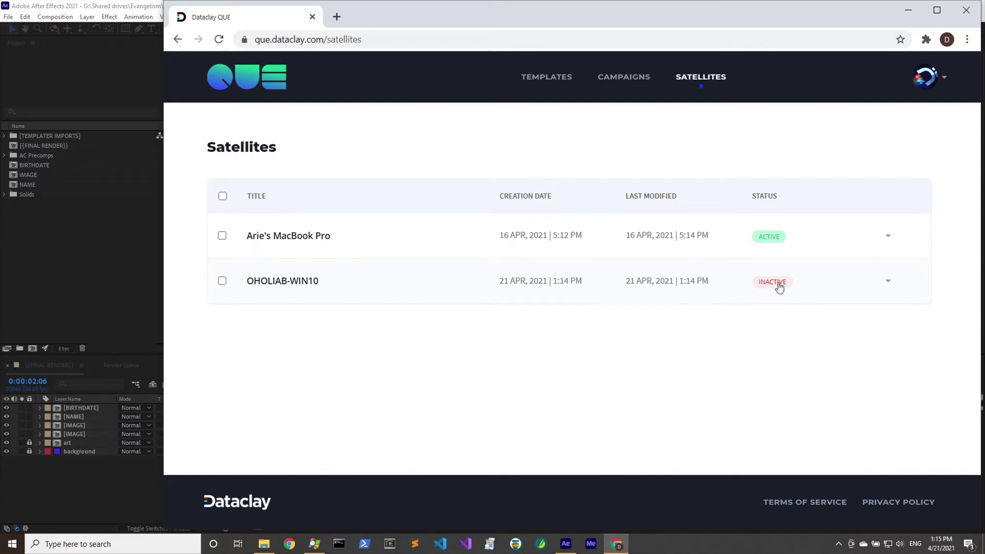
{"action": "left_click", "coordinate": [888, 283]}
{"action": "scroll", "coordinate": [594, 314], "scroll_direction": "down", "scroll_amount": 1}
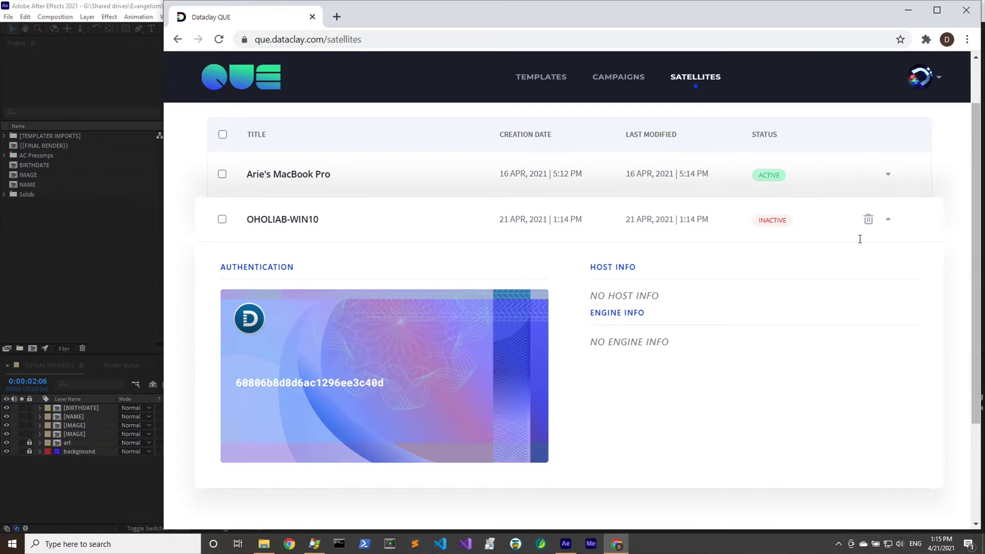
{"action": "left_click", "coordinate": [891, 221]}
Authorize OHOLIAB-WIN10 in Templater's QUE Configuration, then return to QUE's Satellites page
{"action": "left_click", "coordinate": [72, 282]}
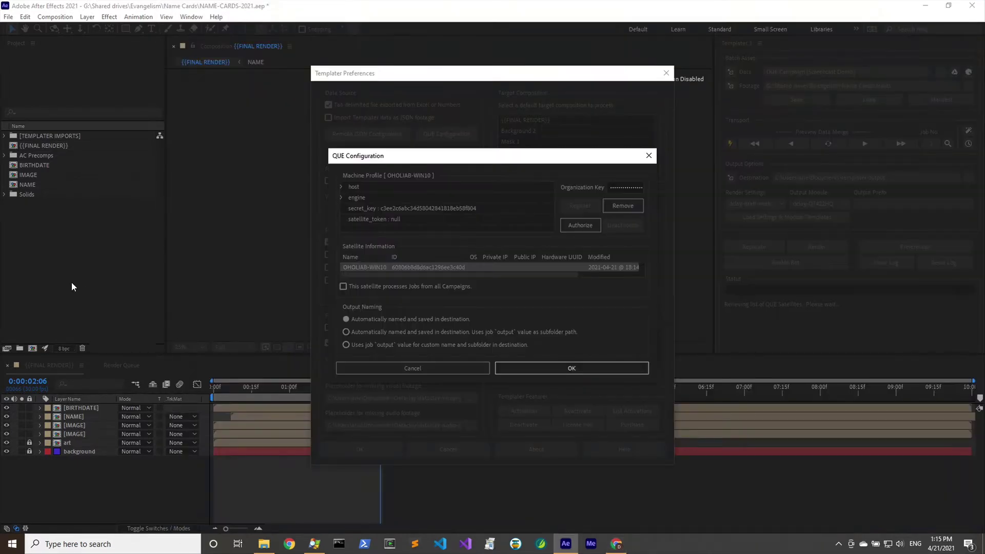
{"action": "left_click", "coordinate": [575, 225]}
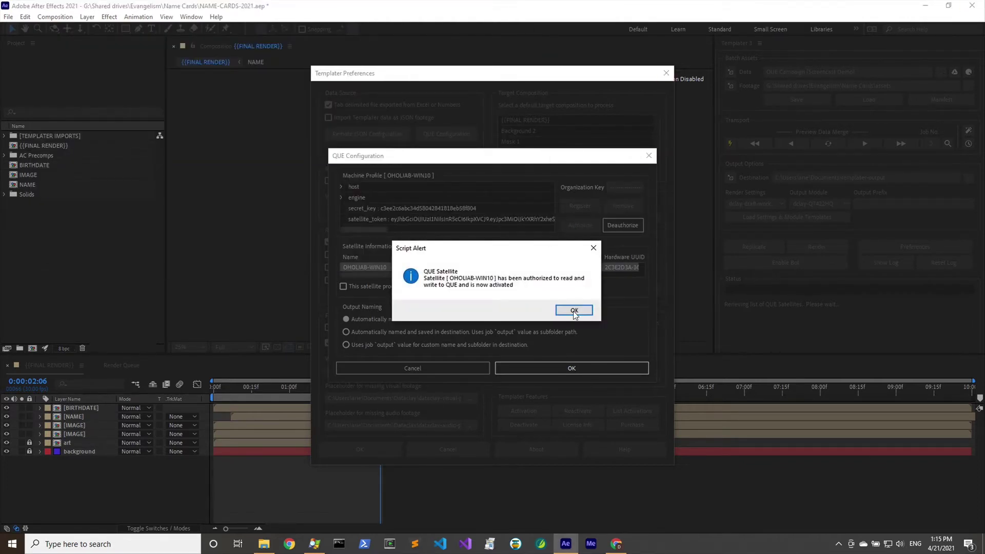
{"action": "left_click", "coordinate": [573, 311]}
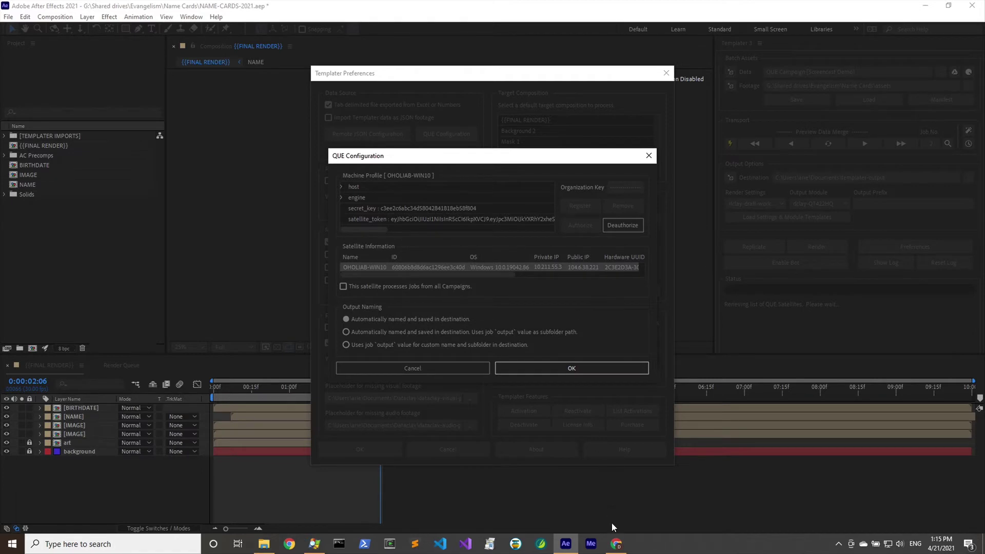
{"action": "left_click", "coordinate": [617, 543]}
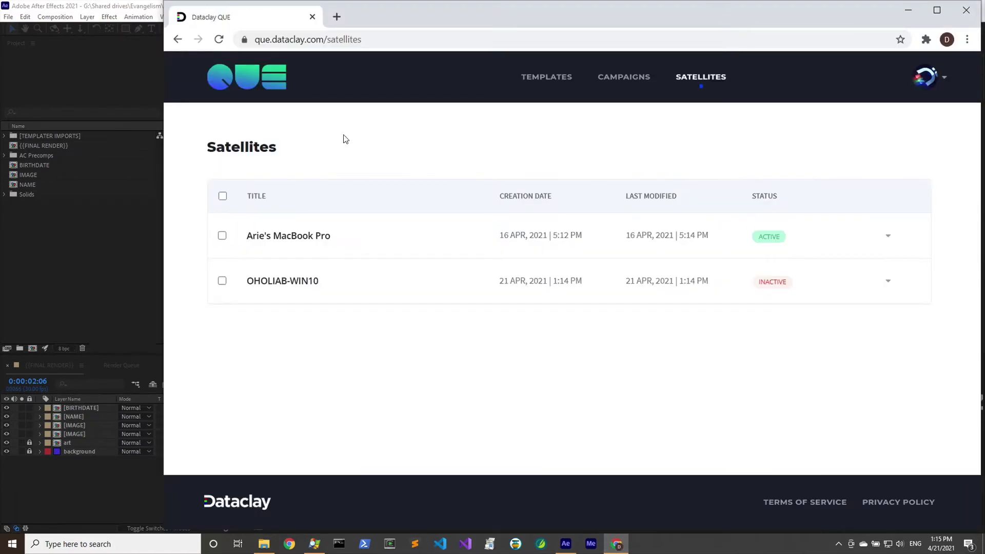
Reload the Satellites page to confirm OHOLIAB-WIN10 is Active, review its host and engine details, then return to After Effects
{"action": "left_click", "coordinate": [220, 40]}
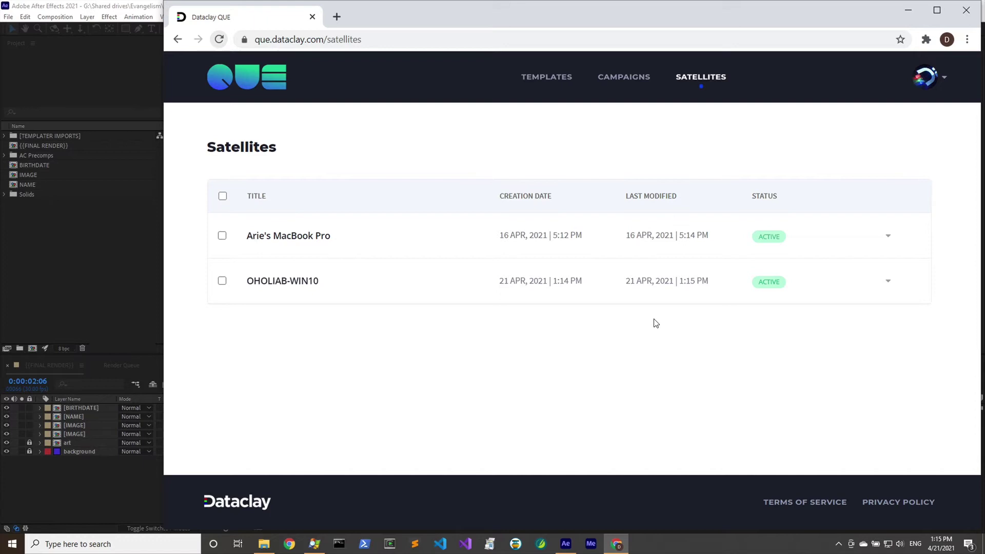
{"action": "left_click", "coordinate": [887, 282]}
{"action": "scroll", "coordinate": [768, 282], "scroll_direction": "down", "scroll_amount": 4}
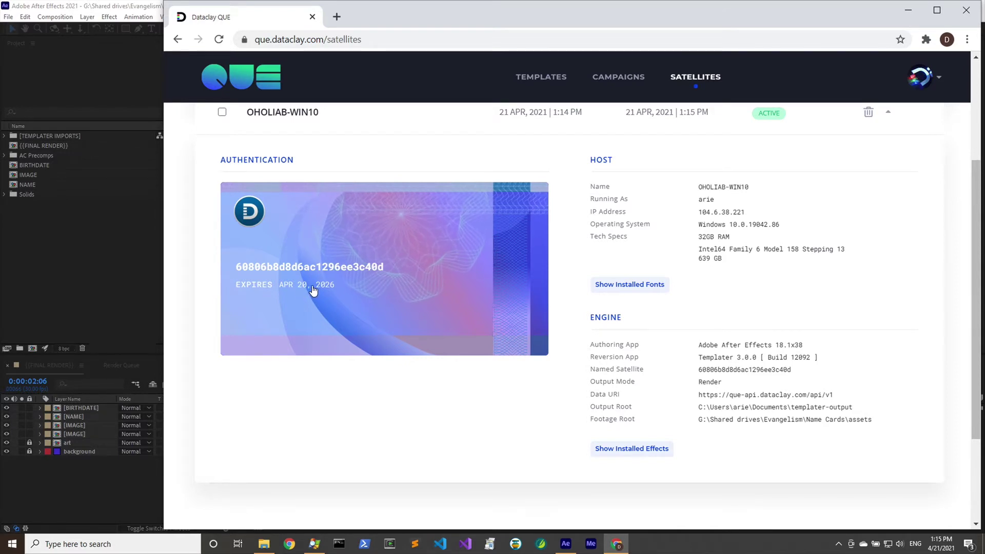
{"action": "left_click", "coordinate": [79, 278]}
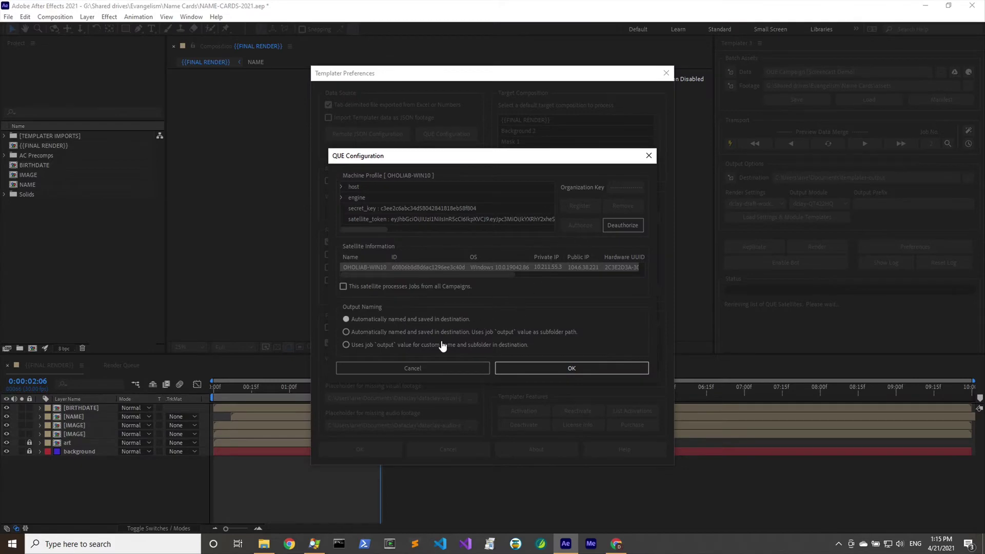
Close the QUE configuration and confirm the Templater preferences
{"action": "left_click", "coordinate": [451, 368]}
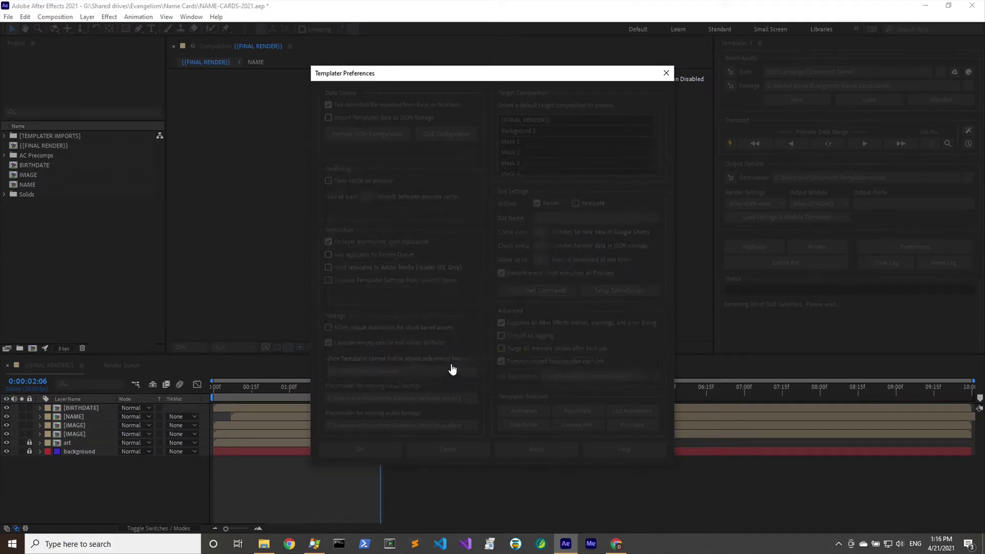
{"action": "left_click", "coordinate": [389, 450]}
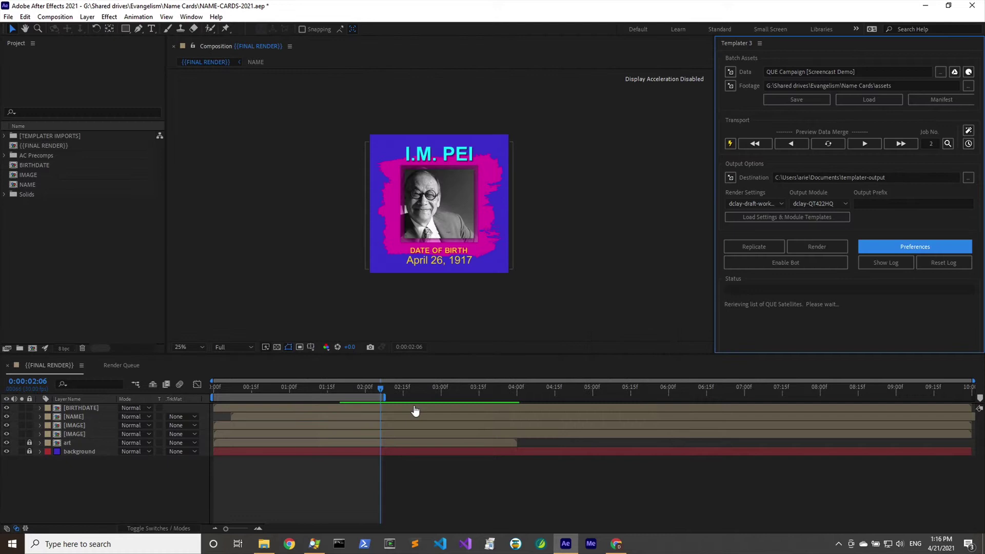
{"action": "left_click", "coordinate": [574, 178]}
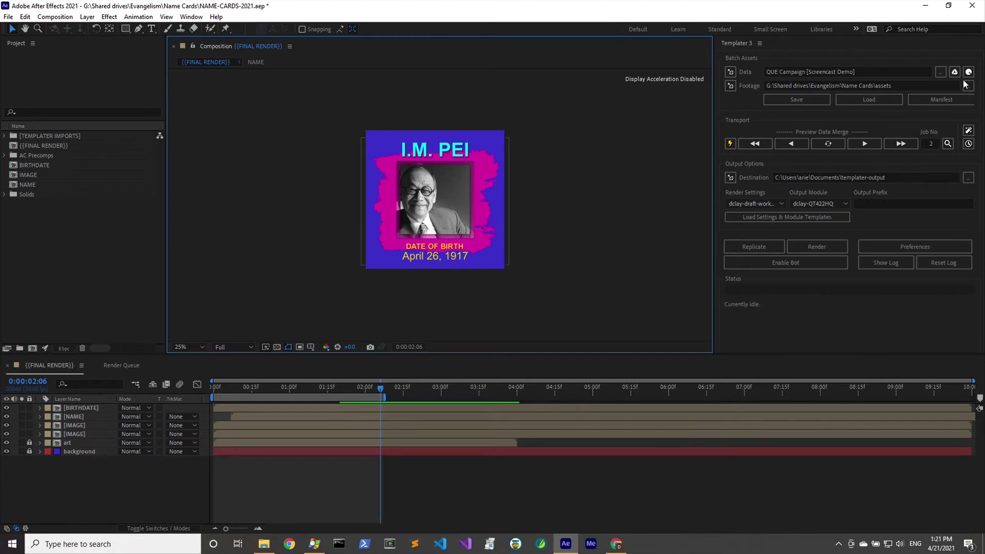
Link the Screencast Demo QUE campaign as Templater's data source
{"action": "left_click", "coordinate": [967, 73]}
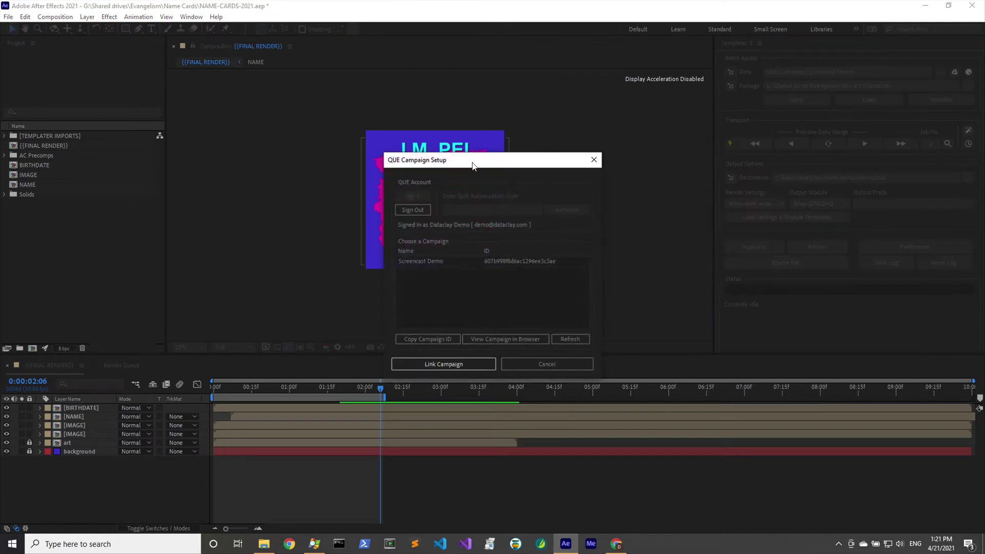
{"action": "left_click", "coordinate": [417, 259]}
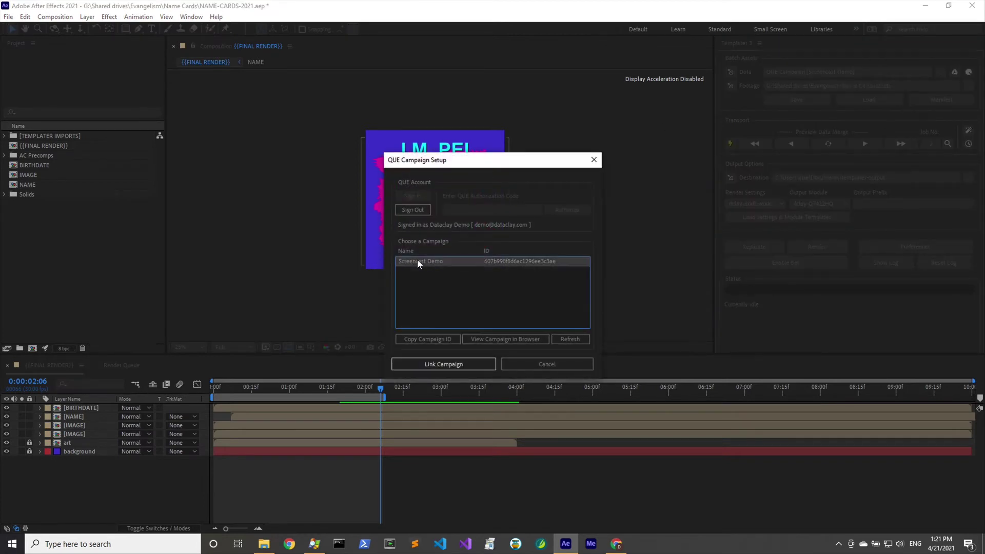
{"action": "left_click", "coordinate": [444, 364]}
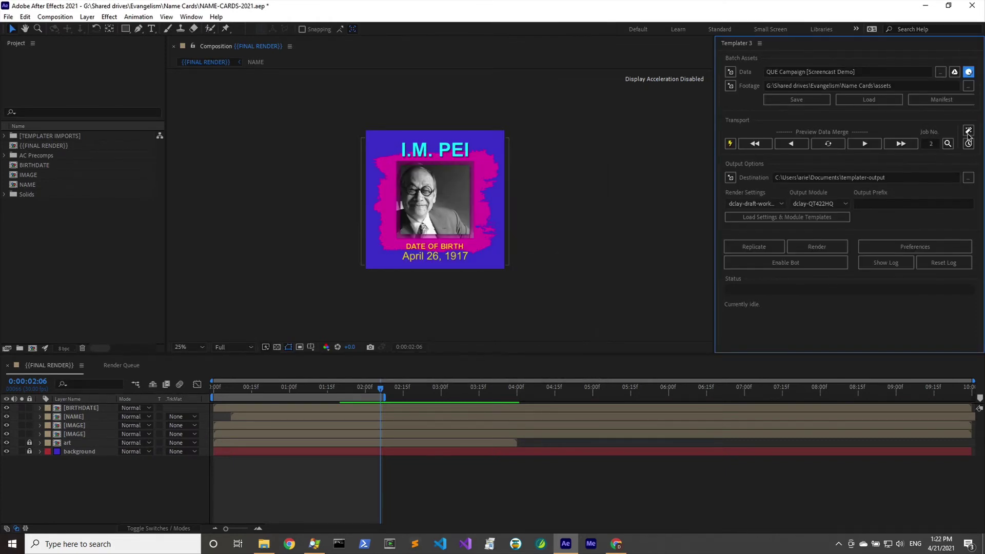
Review Screencast Demo's jobs in the QUE Inspector, leave the job query unchanged, and enable the bot
{"action": "left_click", "coordinate": [948, 144]}
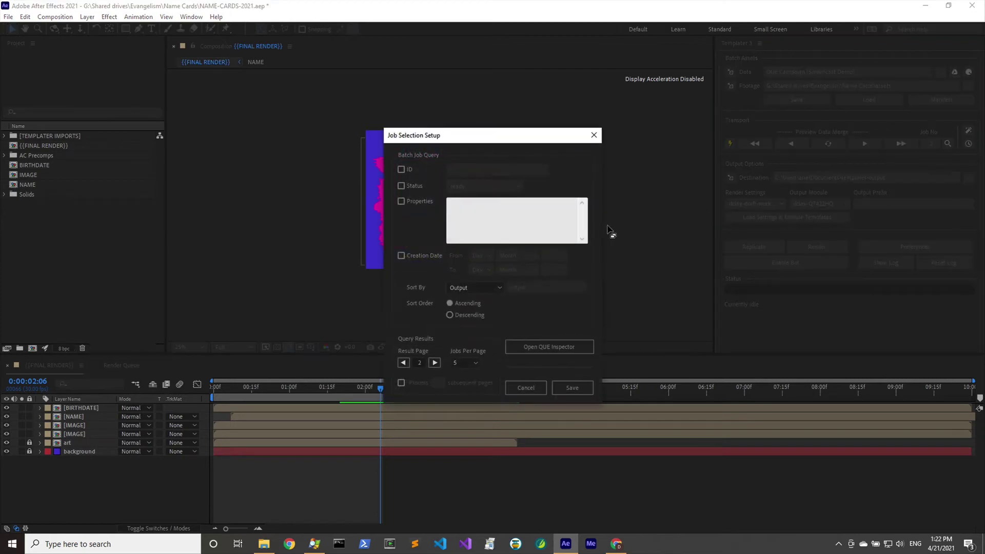
{"action": "left_click", "coordinate": [550, 347]}
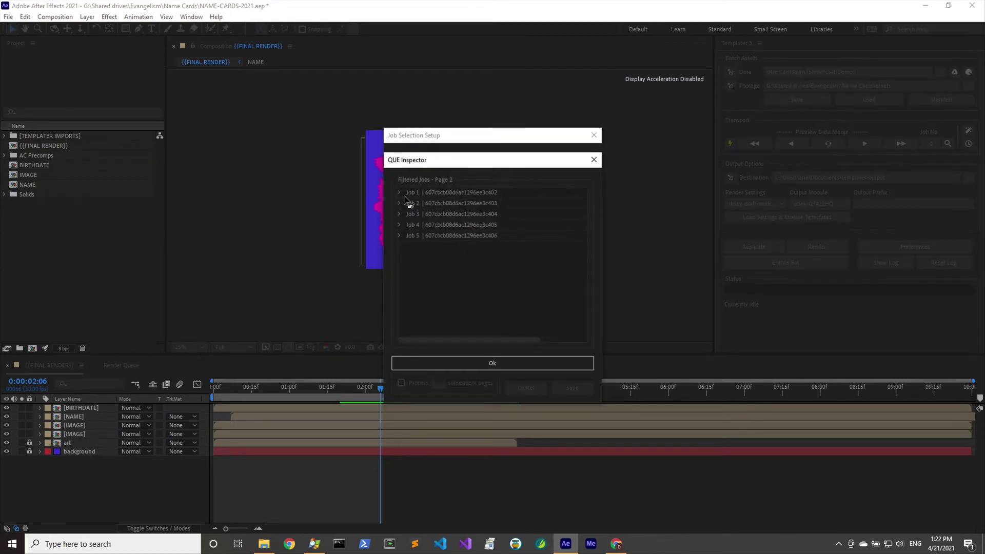
{"action": "left_click", "coordinate": [400, 192]}
{"action": "left_click", "coordinate": [401, 194]}
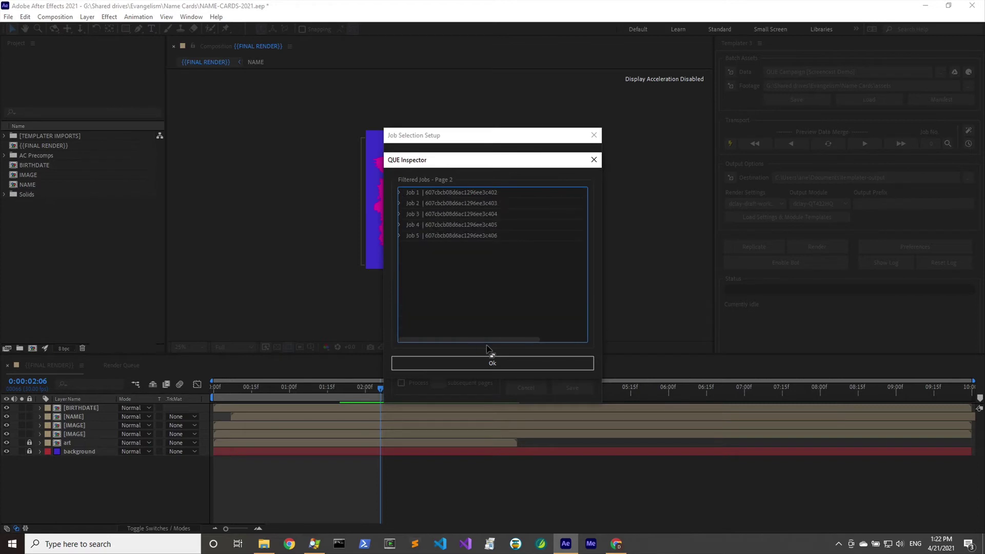
{"action": "left_click", "coordinate": [494, 362]}
{"action": "left_click", "coordinate": [526, 387]}
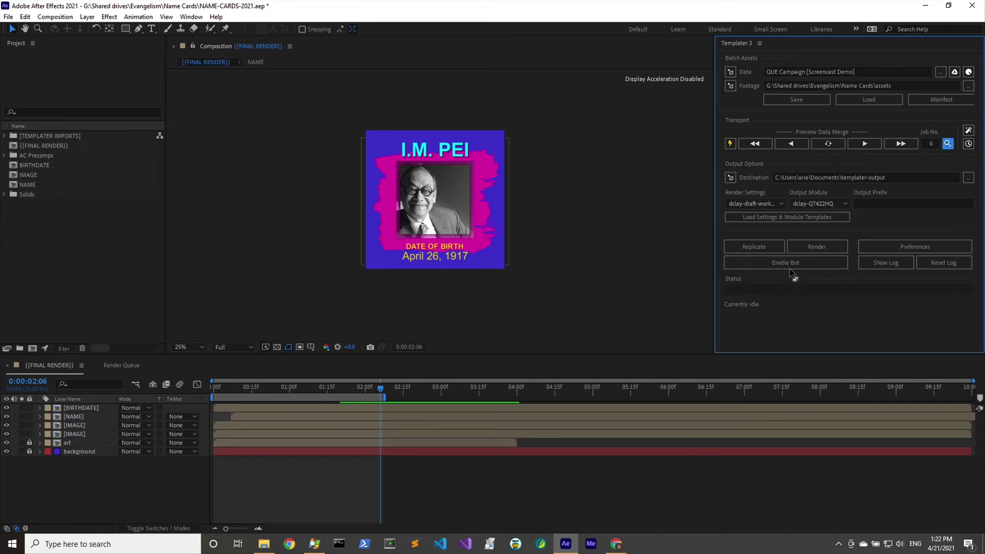
{"action": "left_click", "coordinate": [790, 264]}
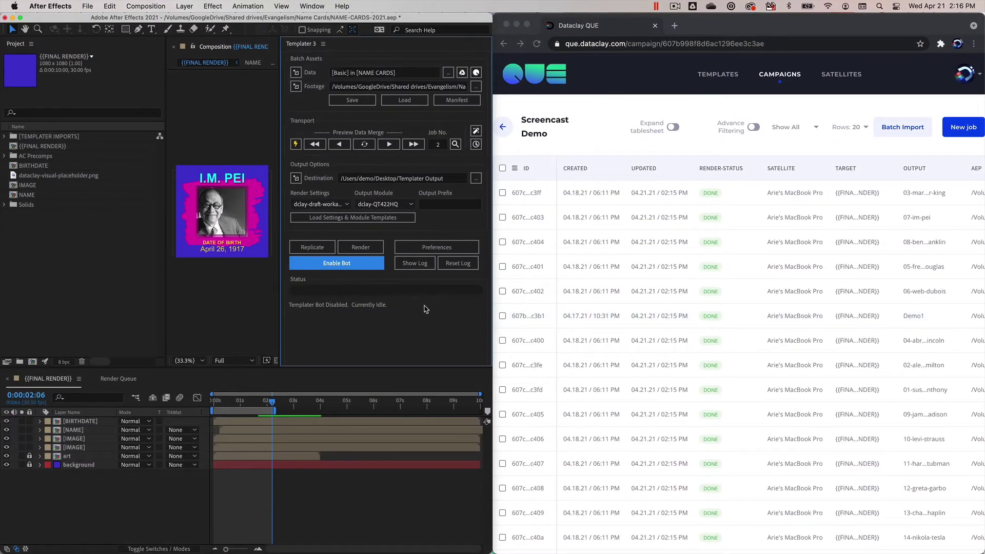
Re-enable the Templater bot on the Mac to watch the Screencast Demo campaign
{"action": "left_click", "coordinate": [331, 266]}
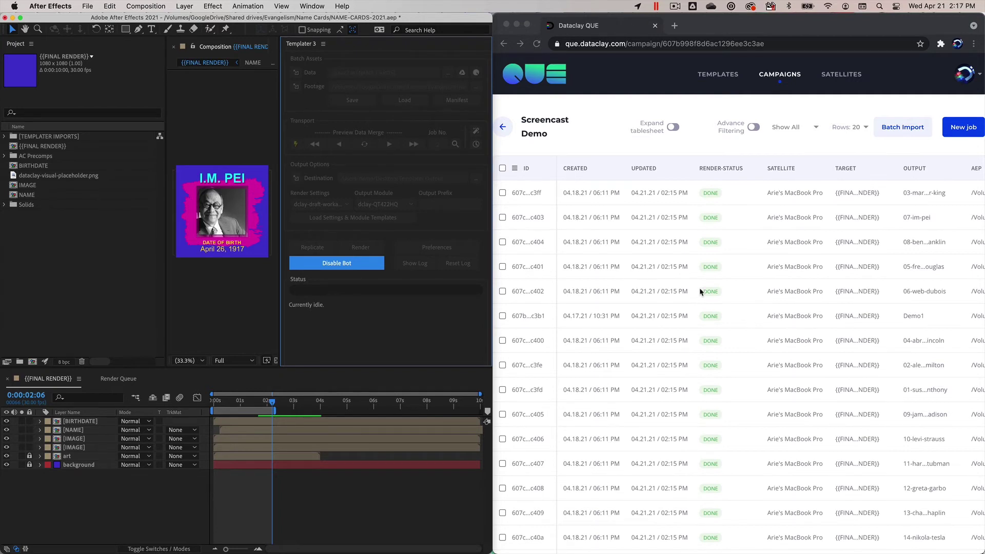
Assign the first, third, fifth, seventh and ninth jobs to the OHOLIAB-WIN10 satellite
{"action": "left_click", "coordinate": [502, 193]}
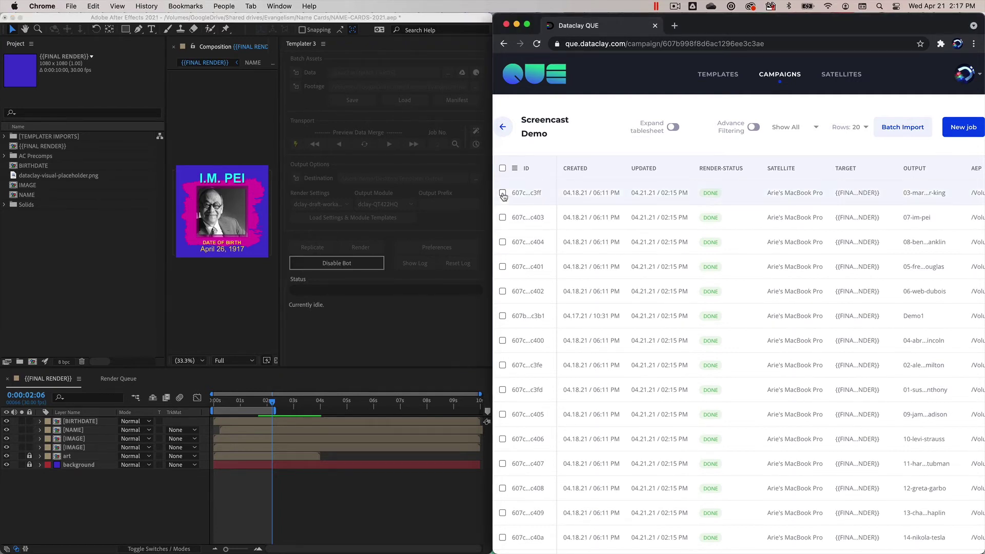
{"action": "left_click", "coordinate": [502, 242]}
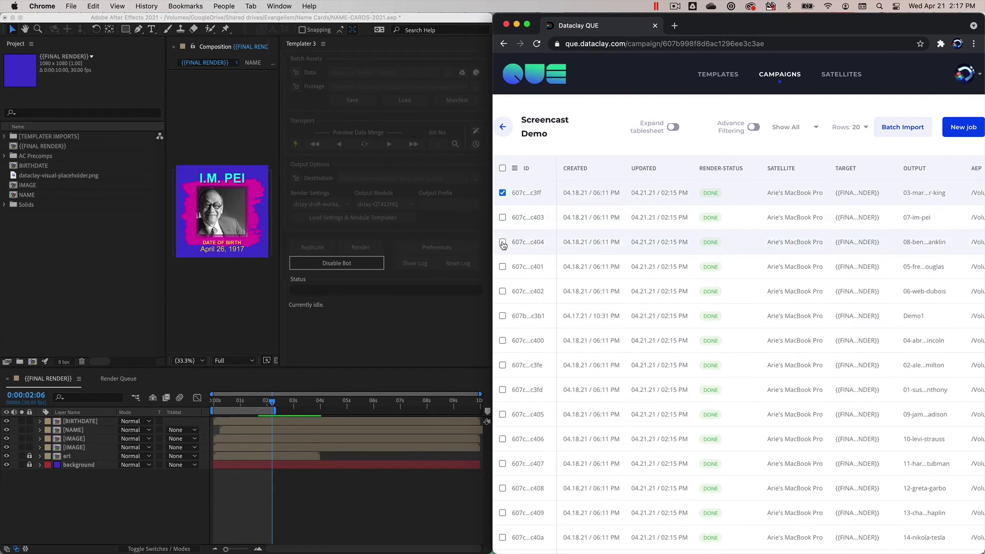
{"action": "left_click", "coordinate": [503, 291]}
{"action": "left_click", "coordinate": [503, 340]}
{"action": "left_click", "coordinate": [503, 389]}
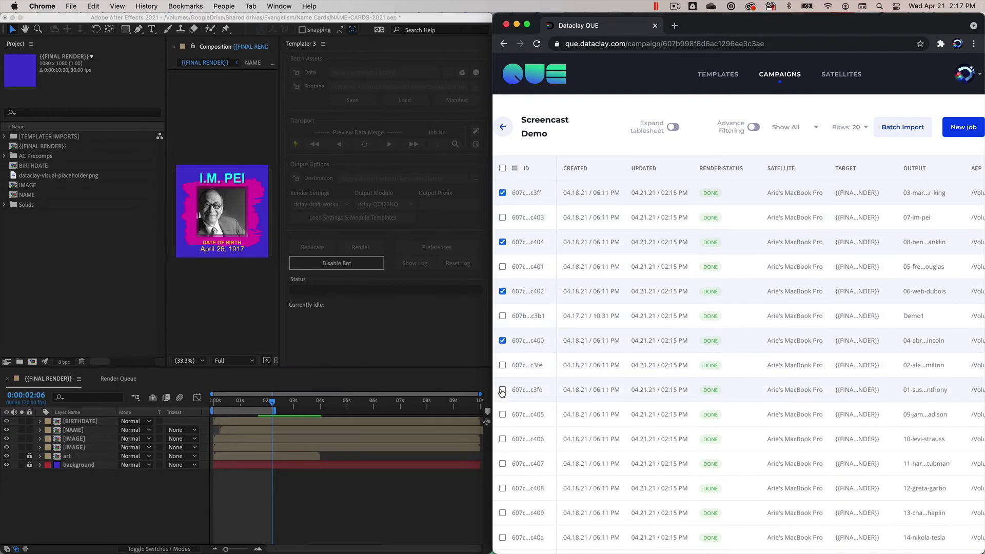
{"action": "left_click", "coordinate": [515, 168]}
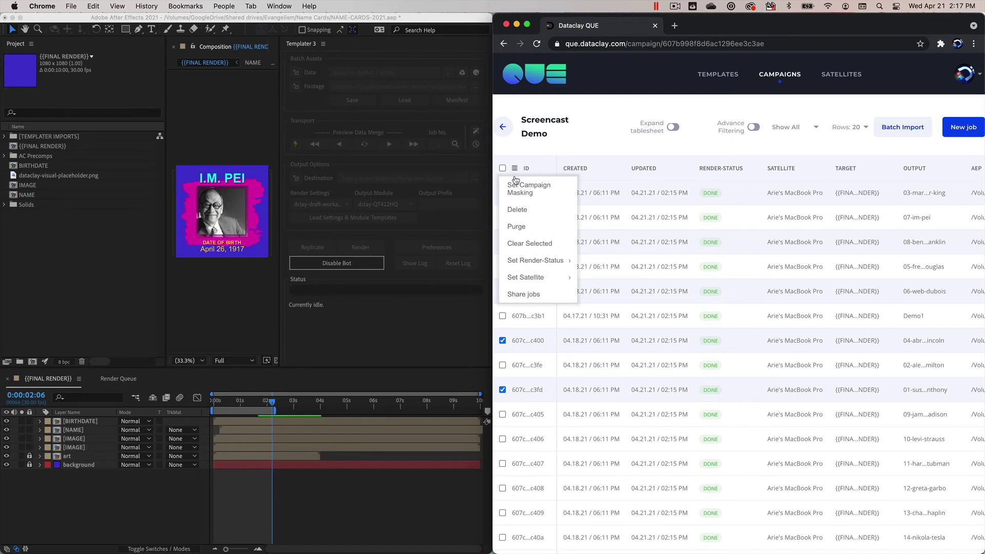
{"action": "mouse_move", "coordinate": [537, 277]}
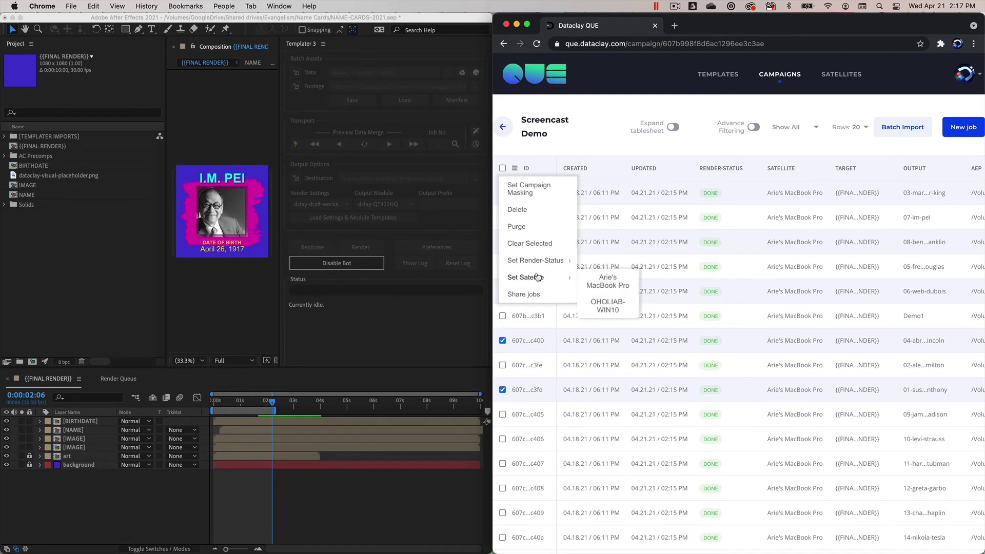
{"action": "left_click", "coordinate": [615, 304]}
{"action": "left_click", "coordinate": [826, 343]}
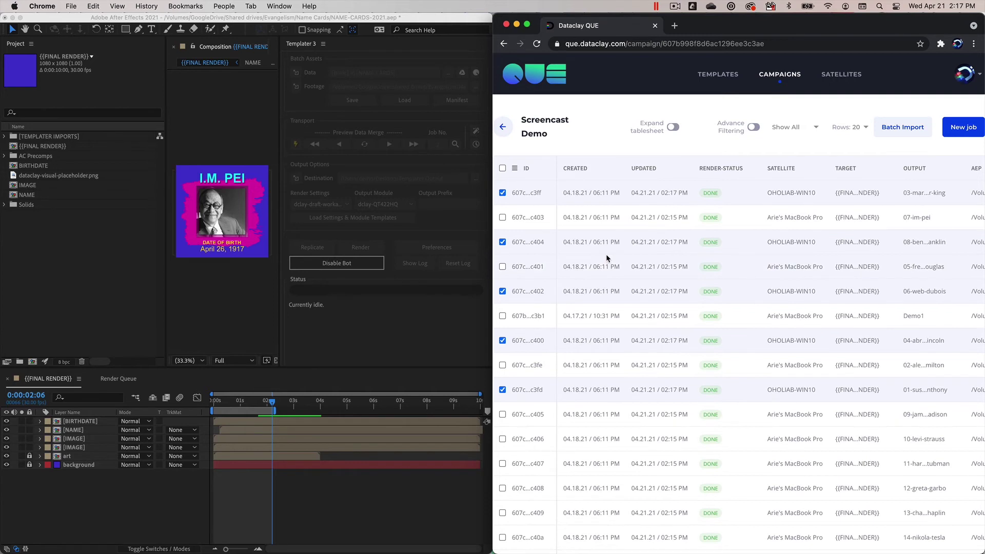
Add the second, fourth and Demo1 jobs to the selection and set all nine to Ready
{"action": "left_click", "coordinate": [502, 217]}
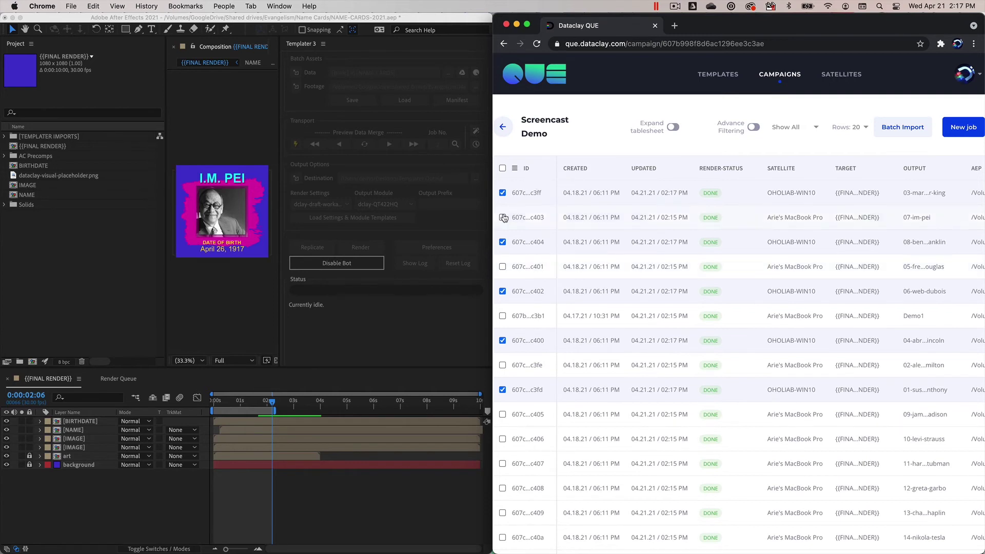
{"action": "left_click", "coordinate": [503, 267]}
{"action": "left_click", "coordinate": [503, 316]}
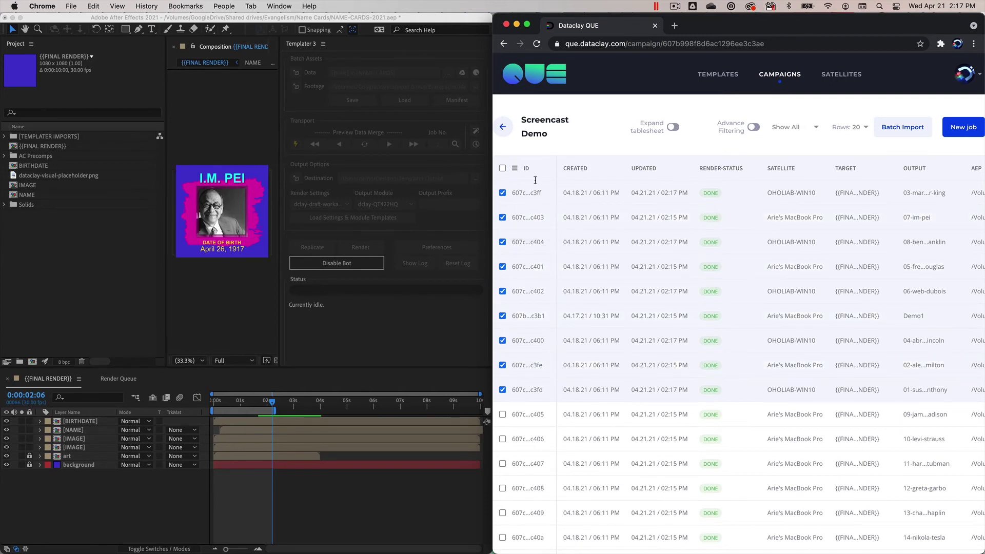
{"action": "left_click", "coordinate": [515, 168]}
{"action": "mouse_move", "coordinate": [536, 260]}
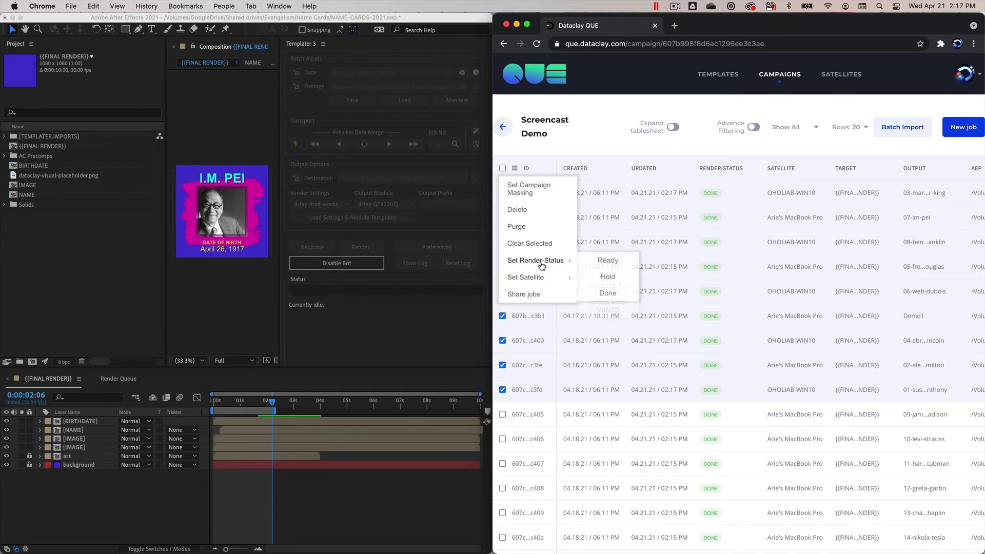
{"action": "left_click", "coordinate": [609, 261]}
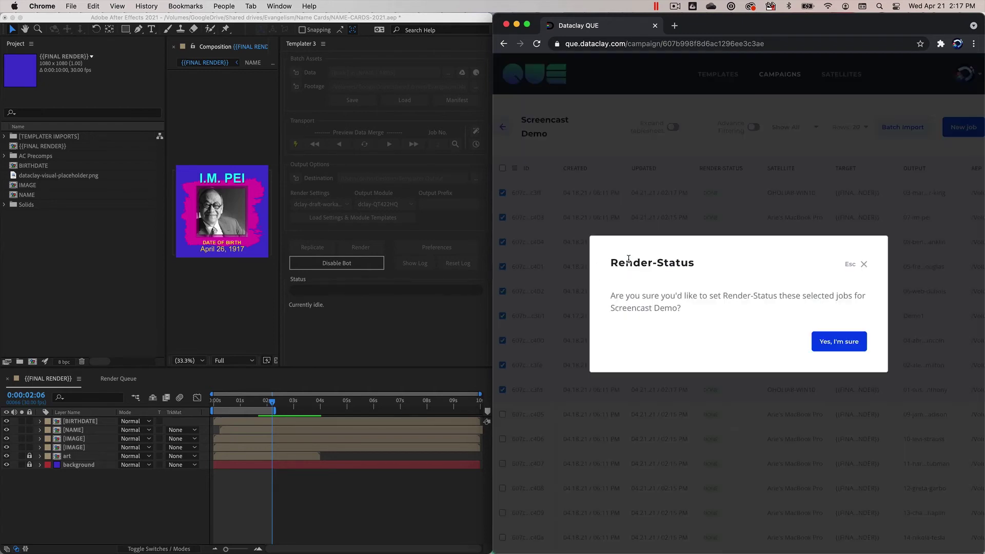
{"action": "left_click", "coordinate": [836, 336]}
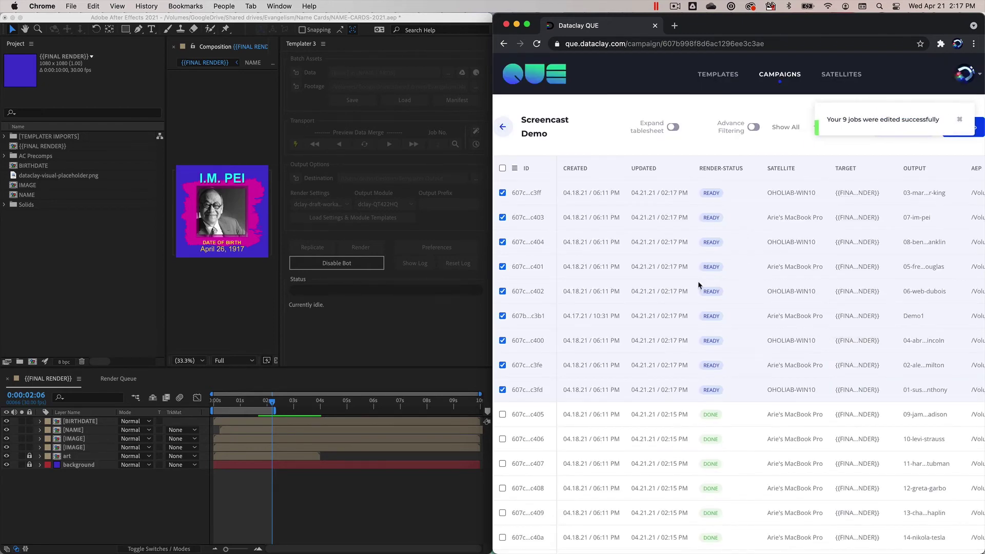